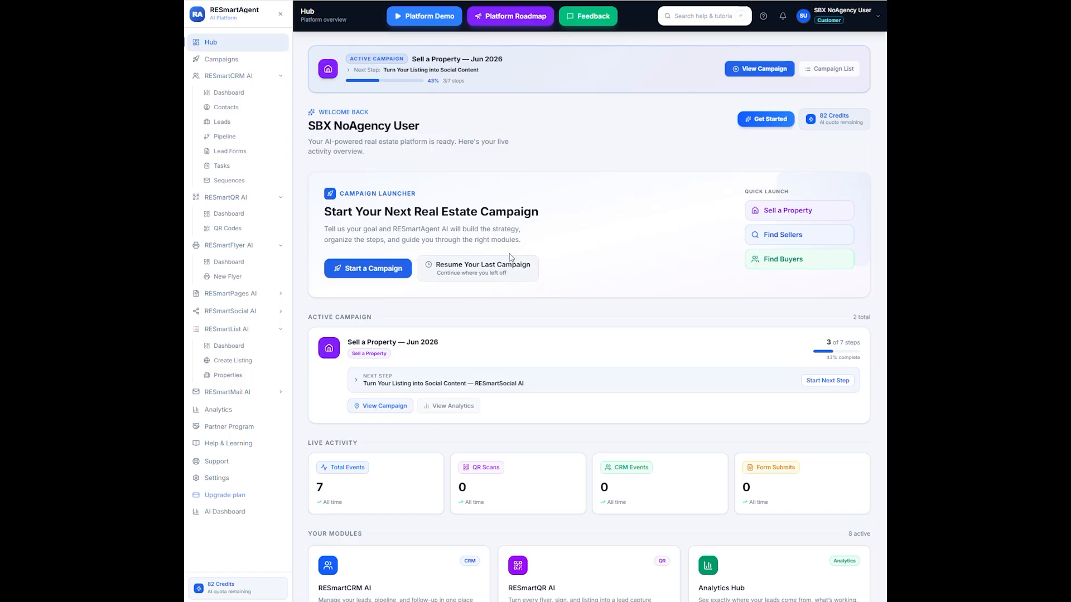
- Resume the last campaign, start its social content step, and choose AI-Assisted mode for the post
{"action": "left_click", "coordinate": [478, 268]}
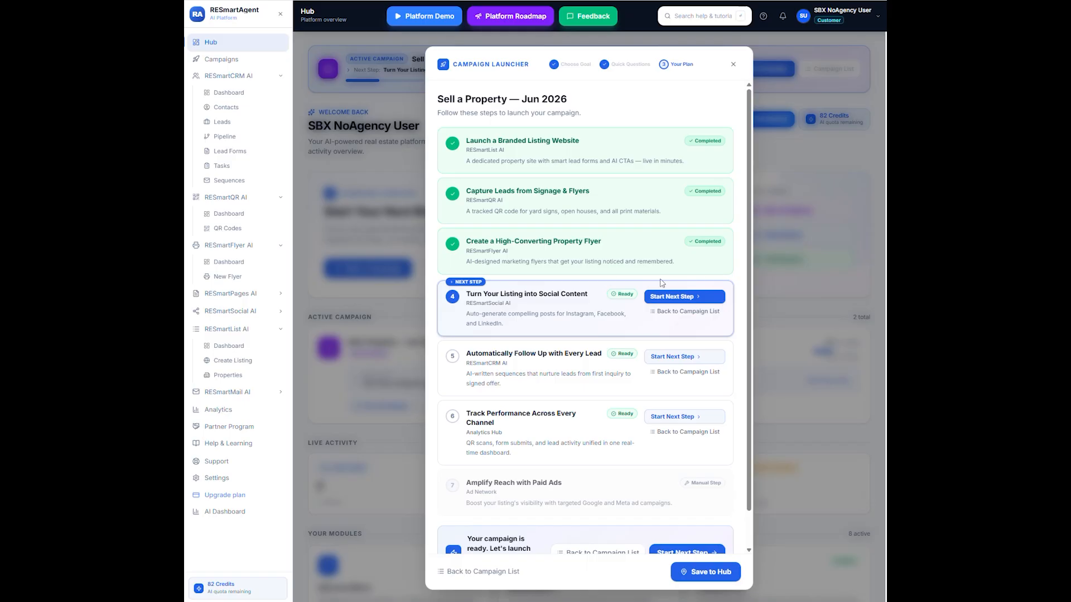
{"action": "left_click", "coordinate": [671, 298]}
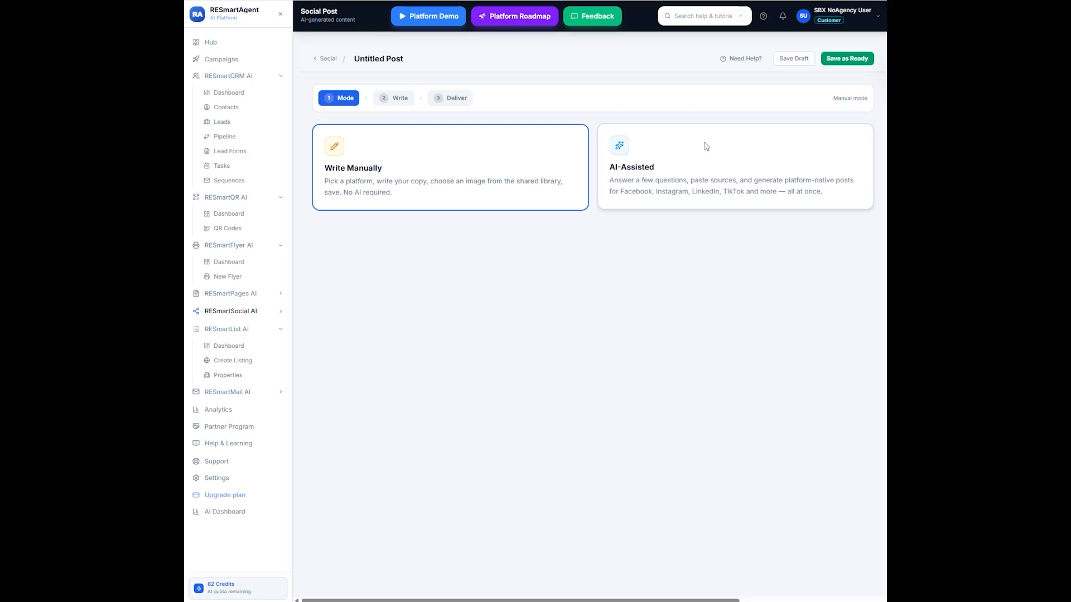
{"action": "left_click", "coordinate": [682, 166]}
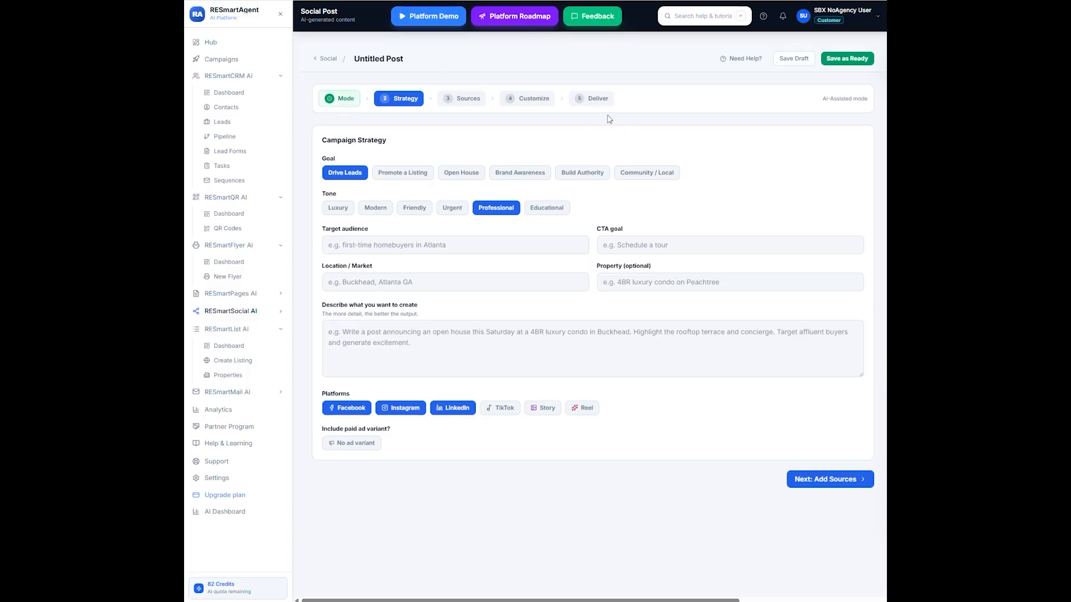
- Rename the untitled post as Luxury Open House
{"action": "left_click", "coordinate": [421, 57]}
{"action": "key", "text": "ctrl+a"}
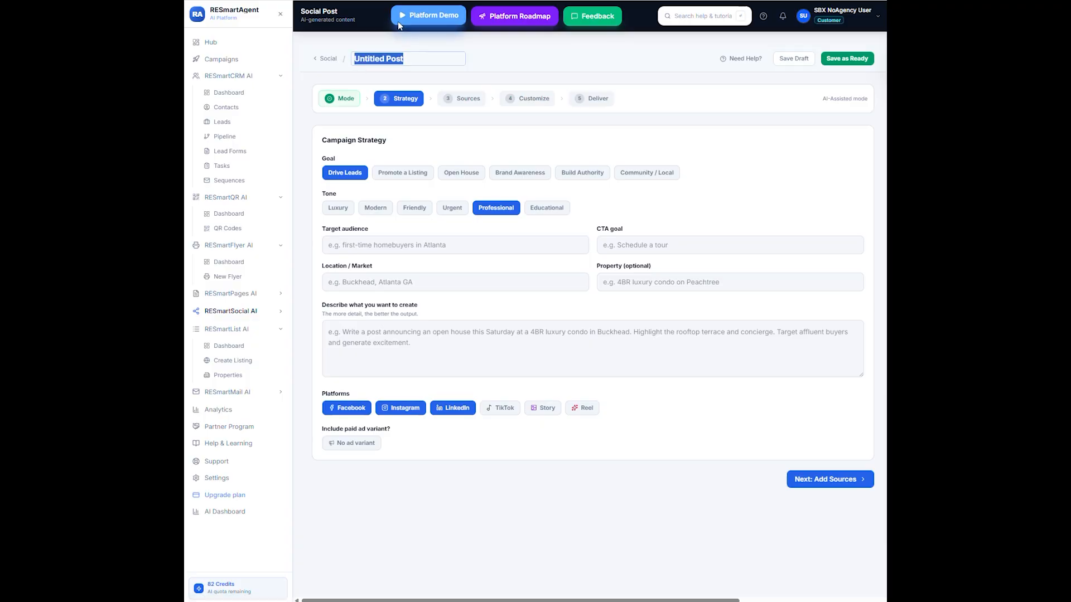
{"action": "type", "text": "L"}
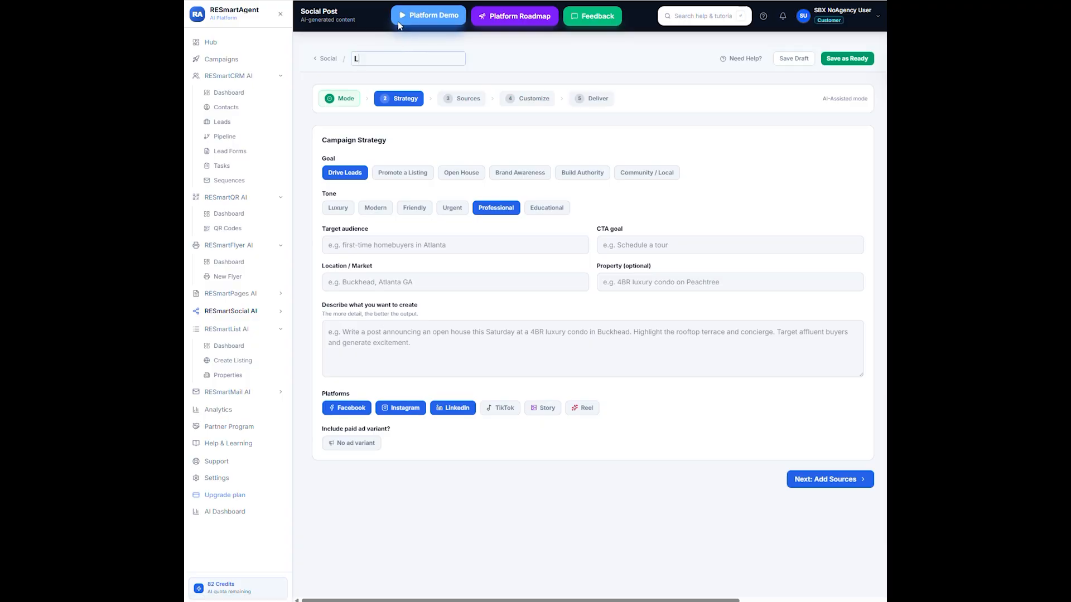
{"action": "type", "text": "uxury Open House"}
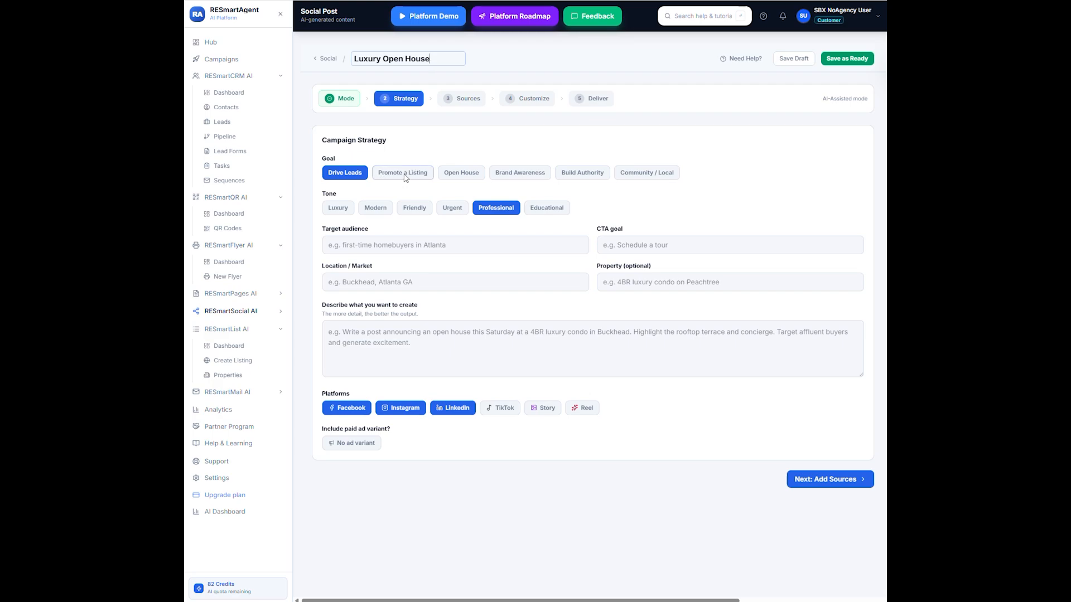
- Set the campaign goal to Open House and the tone to Luxury
{"action": "left_click", "coordinate": [467, 177]}
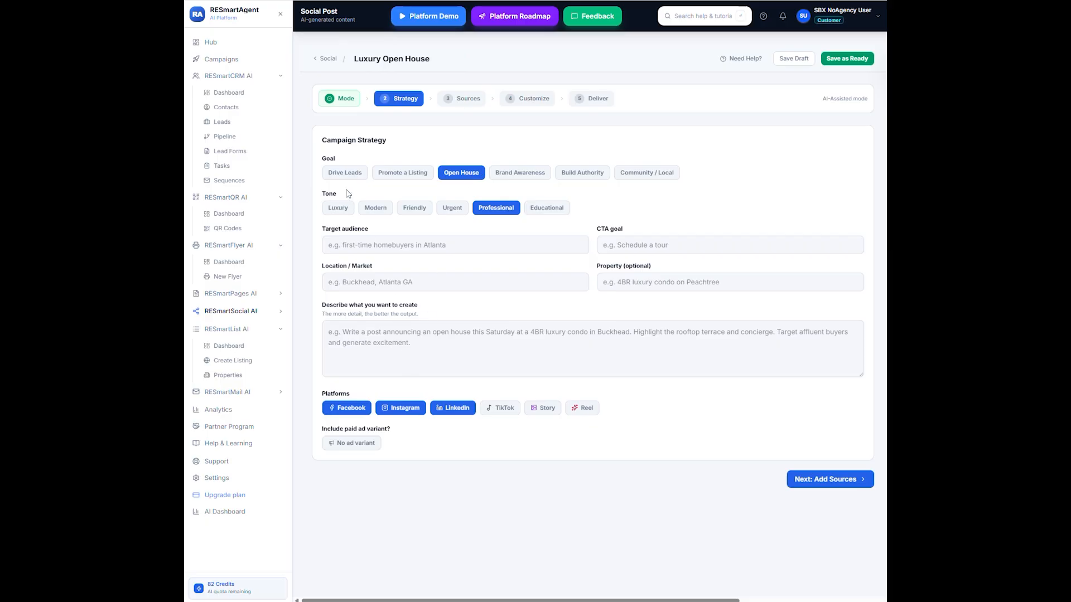
{"action": "left_click", "coordinate": [332, 209]}
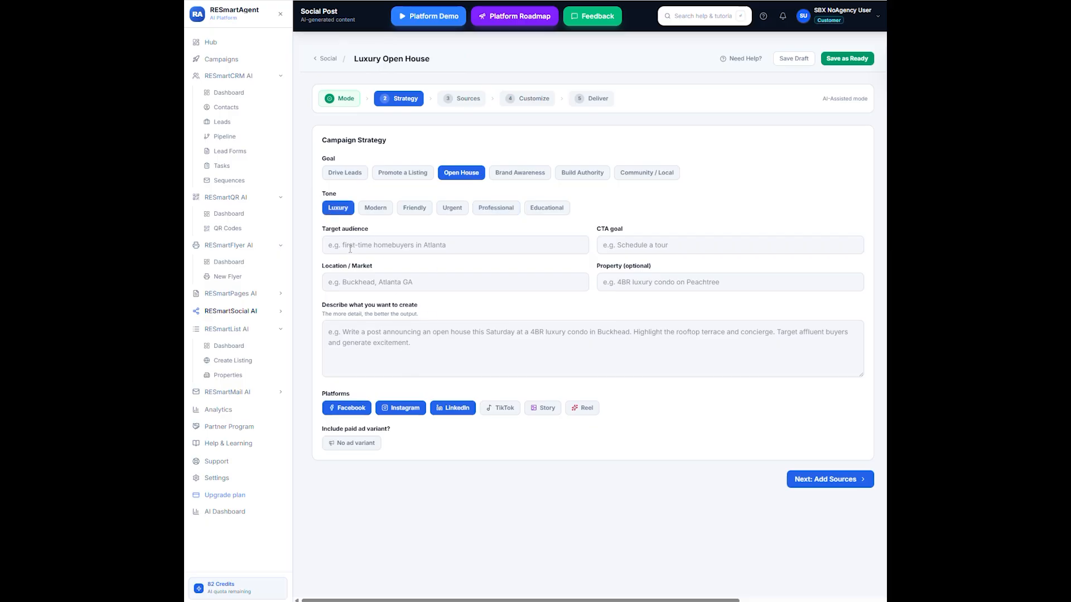
- Enter Luxury Buyers as the target audience and Schedule a Tour as the CTA goal
{"action": "left_click", "coordinate": [373, 246]}
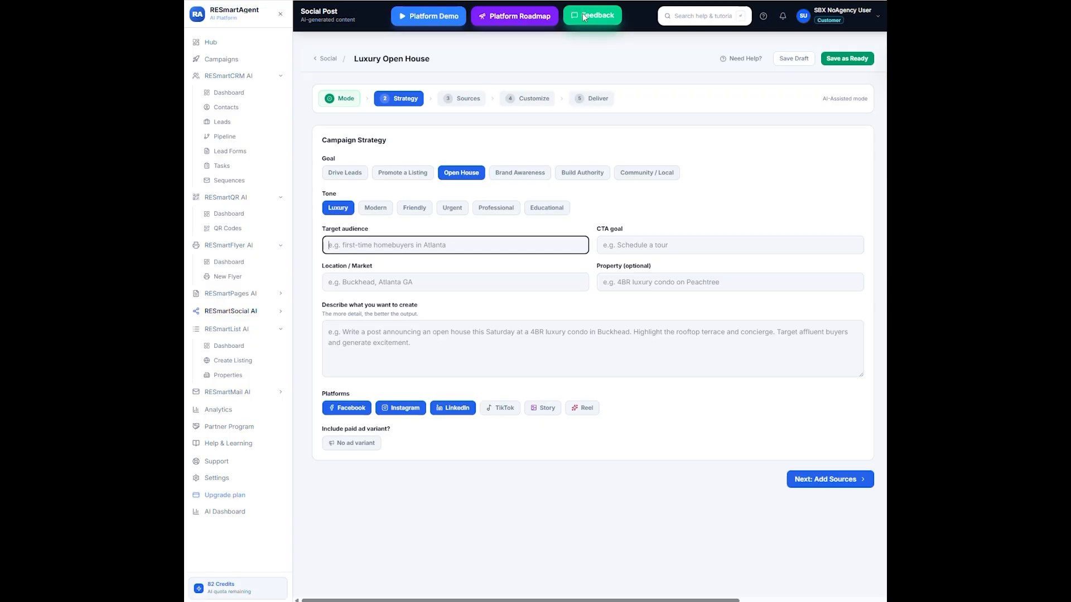
{"action": "type", "text": "Luxury Buyers"}
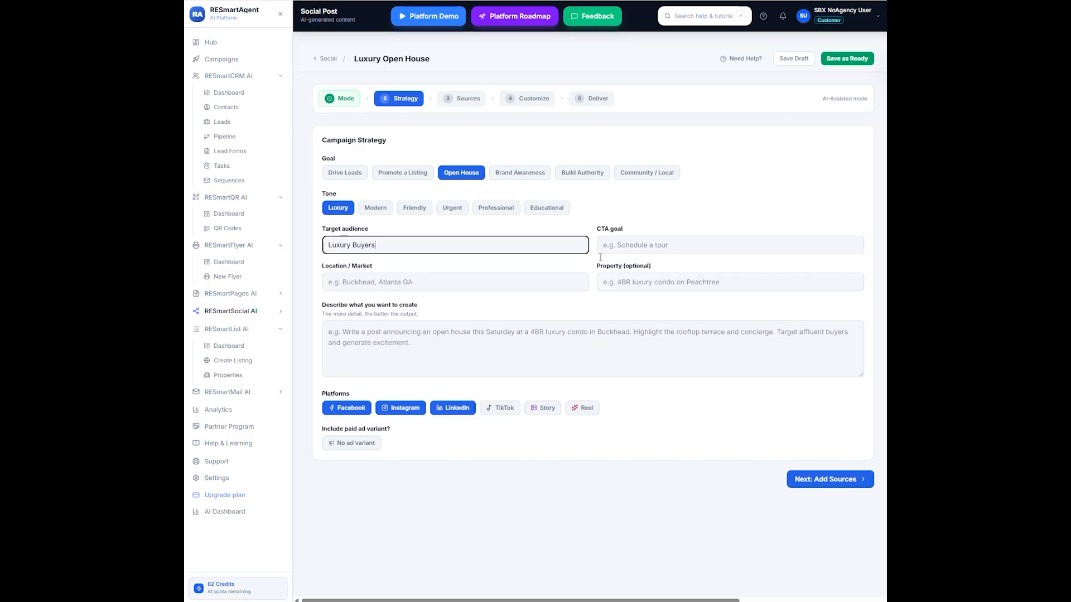
{"action": "left_click", "coordinate": [682, 241]}
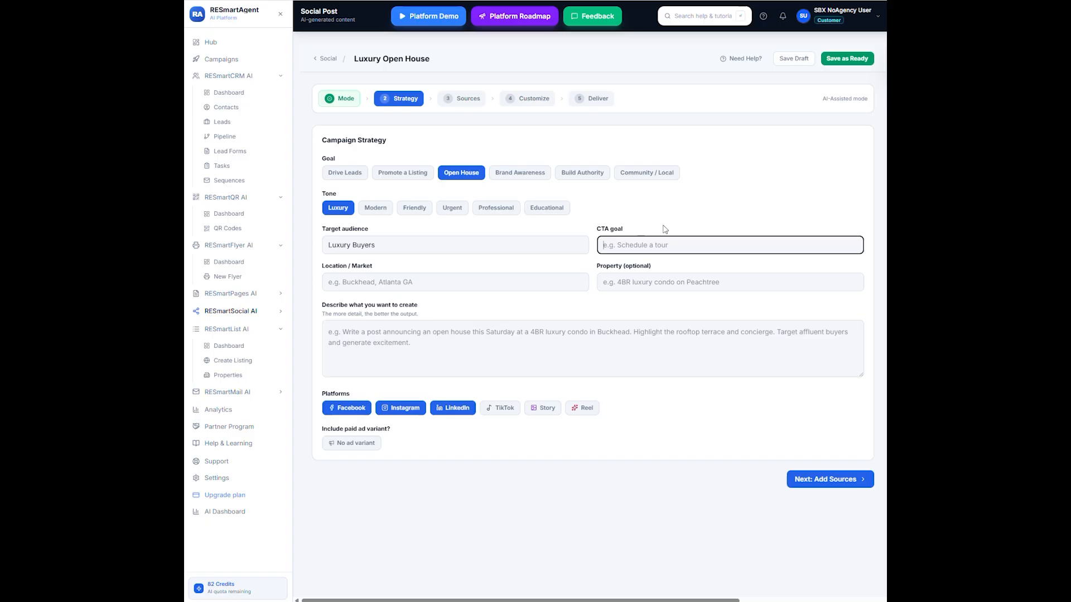
{"action": "type", "text": "Schedule a Tour"}
- Set the location / market to Granite Bay, CA
{"action": "left_click", "coordinate": [401, 279]}
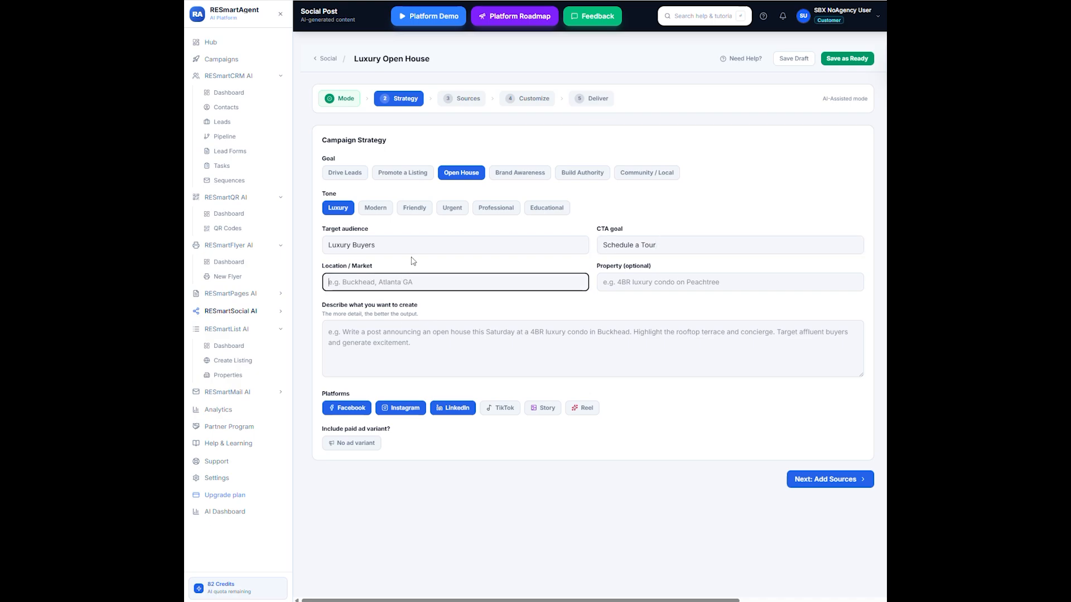
{"action": "type", "text": "Granite Bay, CA"}
- Paste the property description into the describe-what-you-want-to-create field
{"action": "key", "text": "Tab"}
{"action": "key", "text": "Tab"}
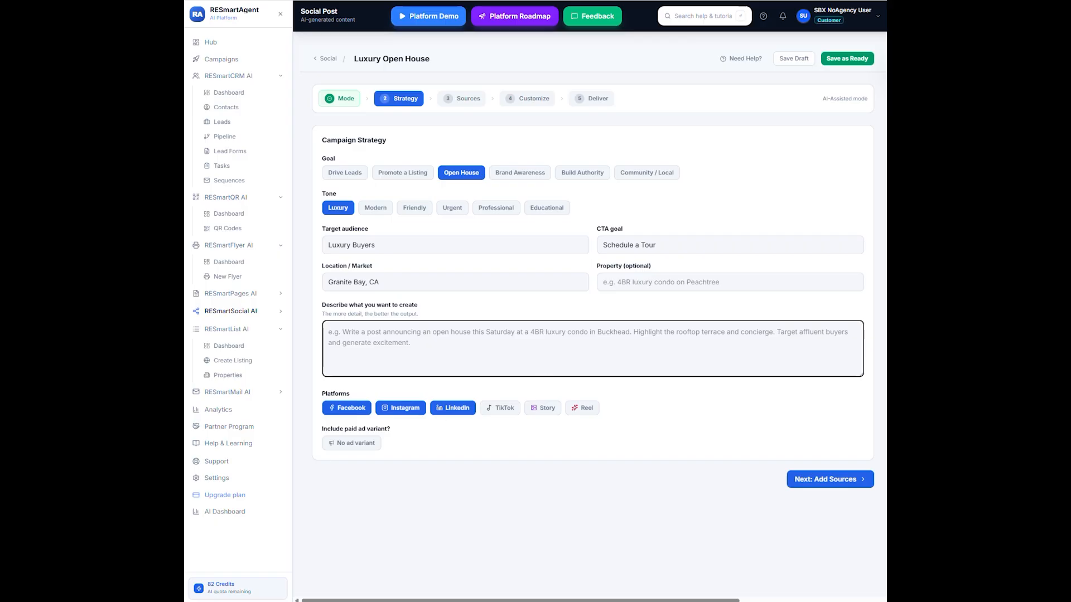
{"action": "right_click", "coordinate": [366, 338]}
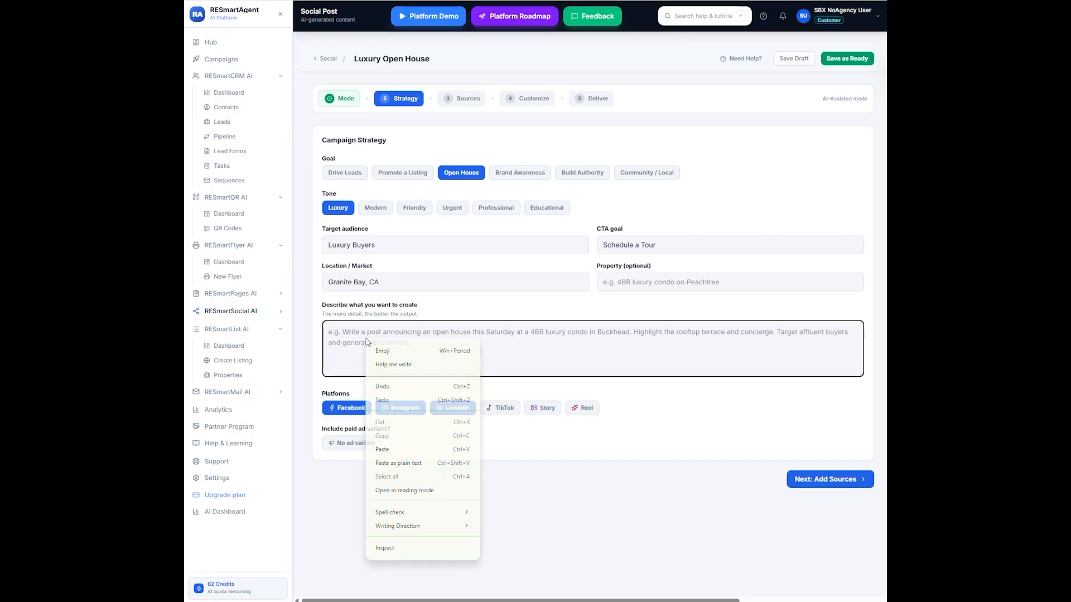
{"action": "left_click", "coordinate": [382, 449]}
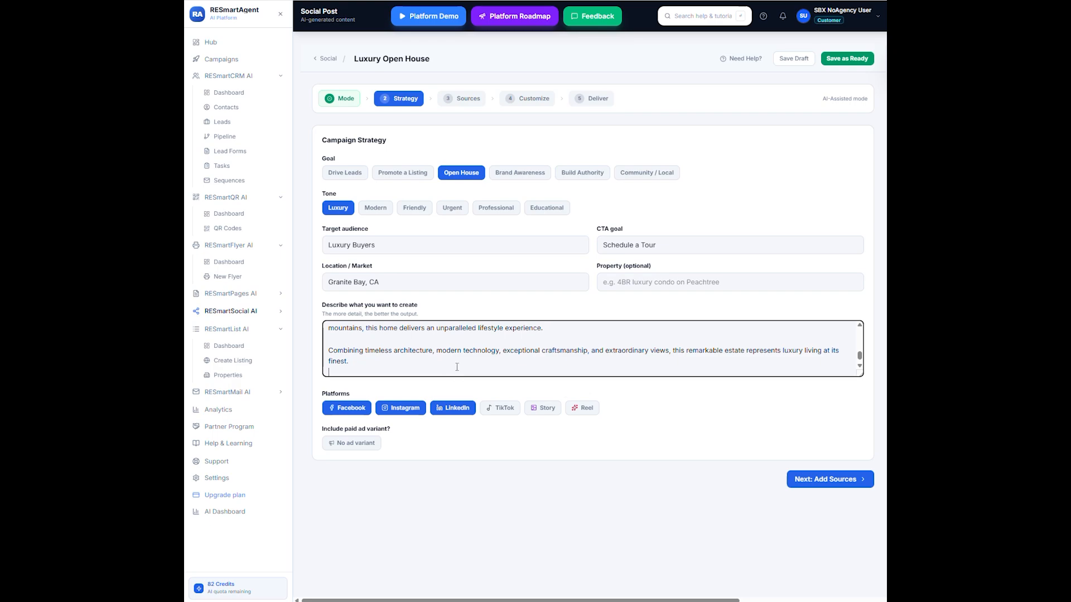
{"action": "scroll", "coordinate": [415, 367], "scroll_direction": "up", "scroll_amount": 3}
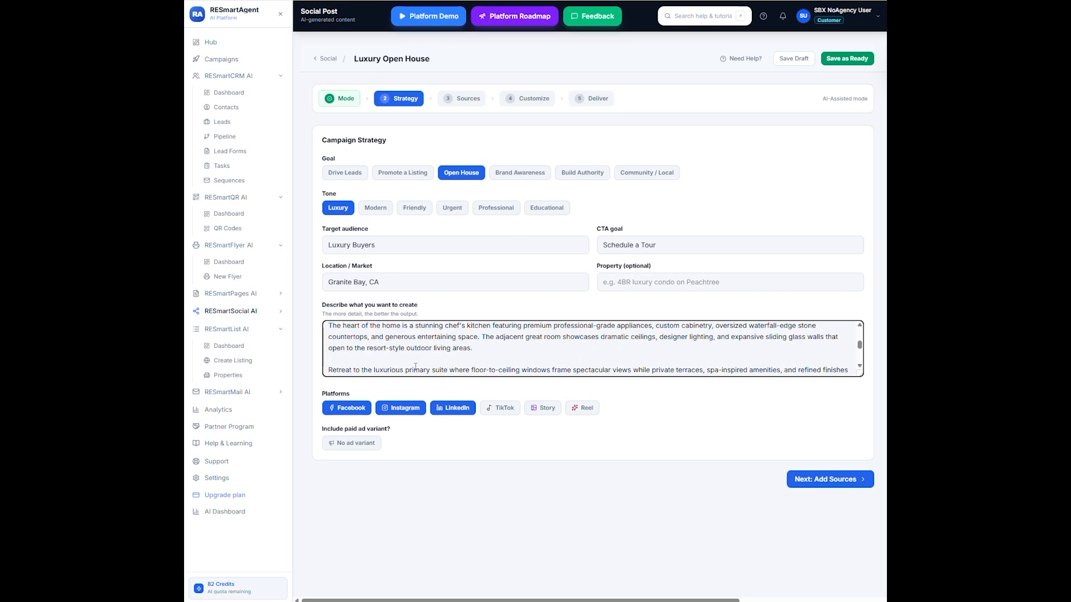
{"action": "scroll", "coordinate": [416, 366], "scroll_direction": "up", "scroll_amount": 3}
{"action": "scroll", "coordinate": [426, 363], "scroll_direction": "down", "scroll_amount": 5}
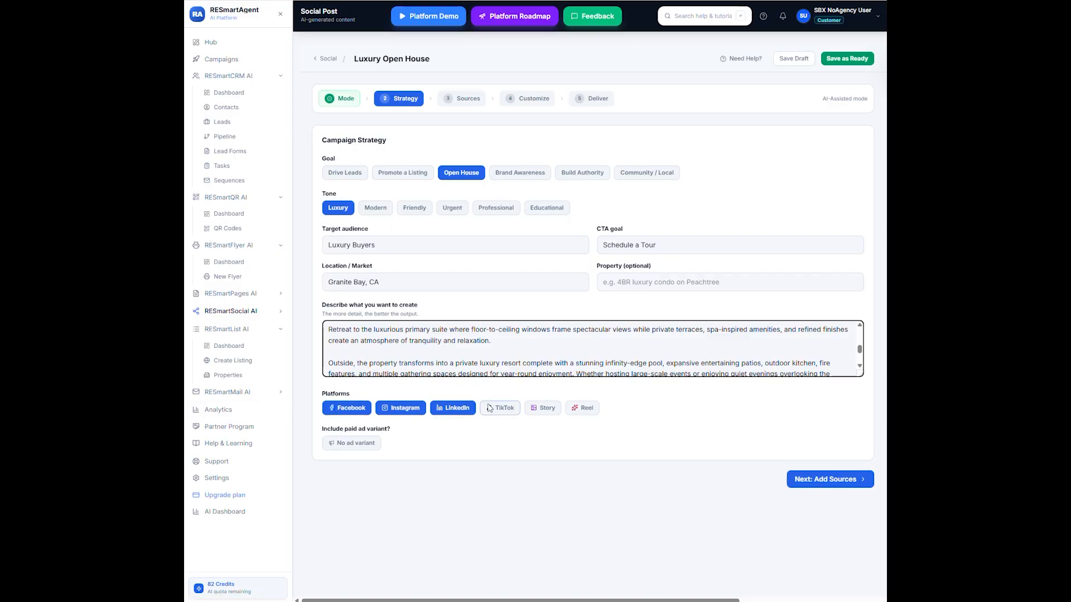
{"action": "left_click", "coordinate": [456, 407]}
{"action": "left_click", "coordinate": [405, 411]}
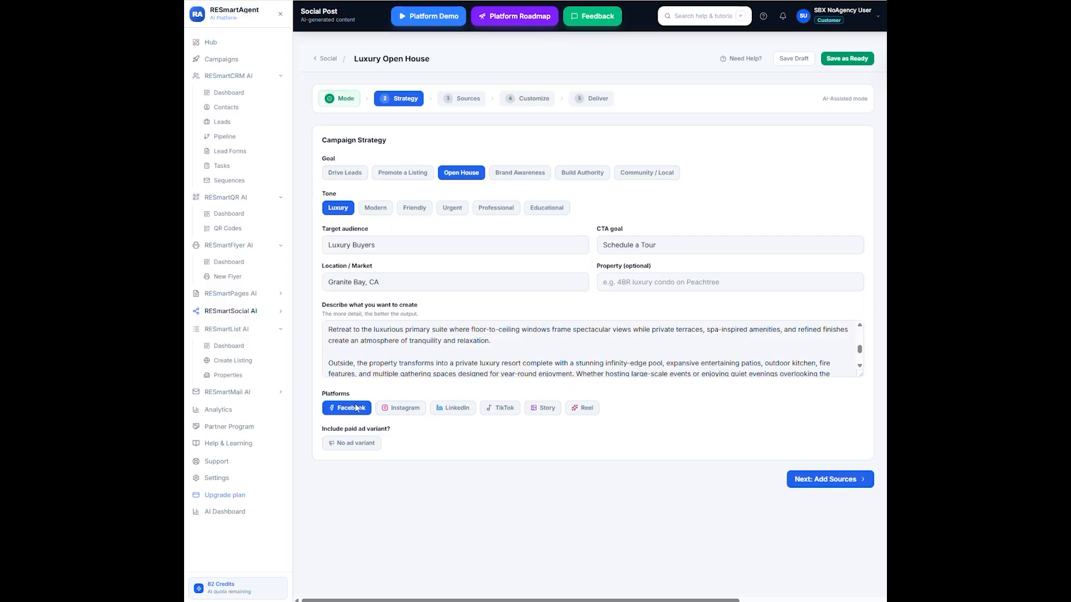
{"action": "left_click", "coordinate": [401, 412]}
{"action": "left_click", "coordinate": [454, 410]}
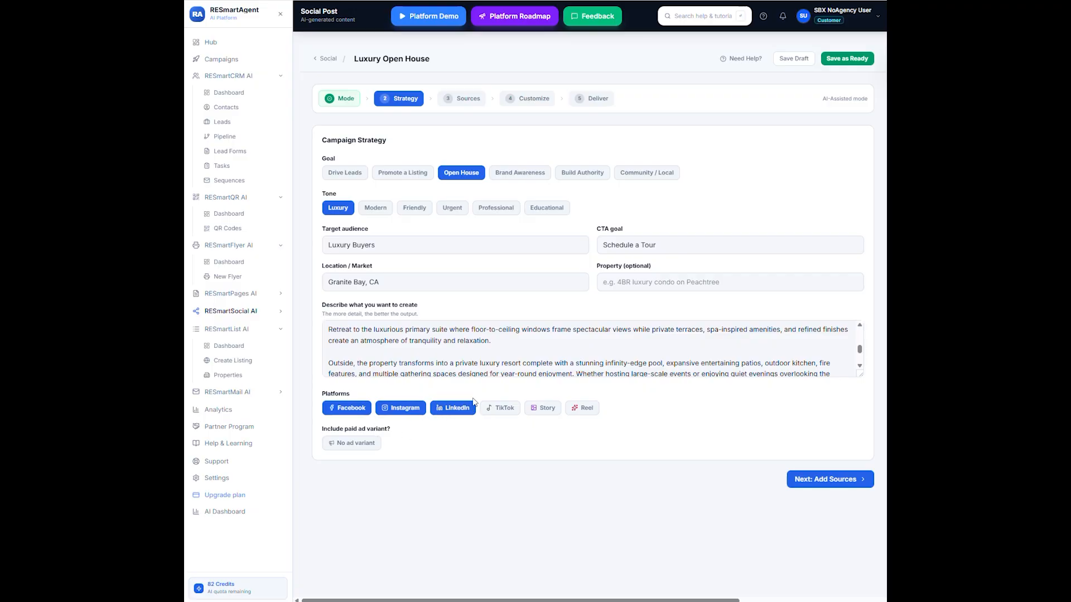
- Continue to sources and add a URL source with the pasted listing page address
{"action": "left_click", "coordinate": [838, 481]}
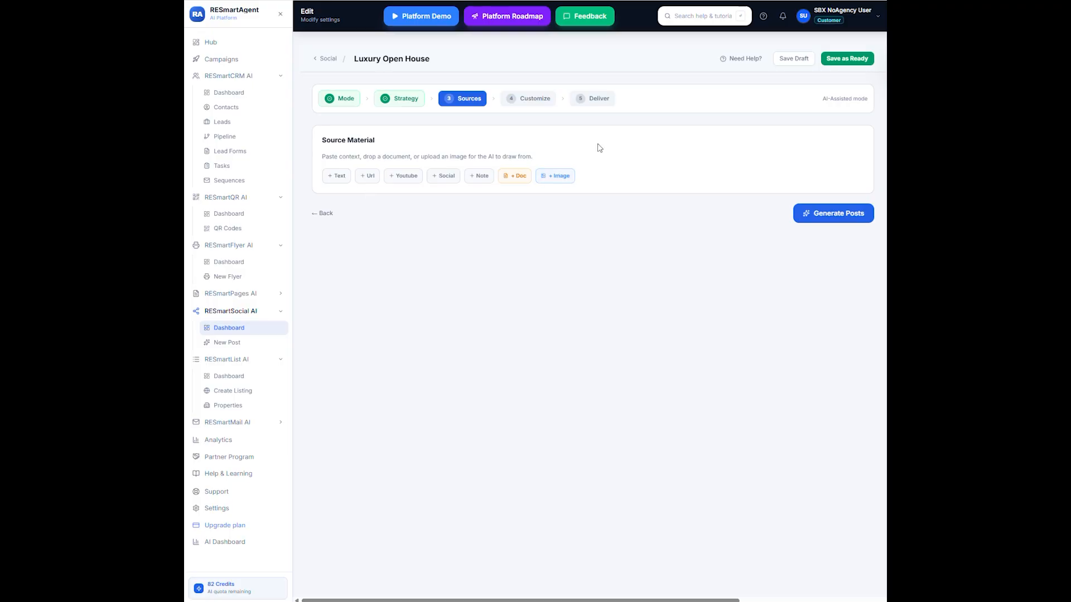
{"action": "left_click", "coordinate": [368, 177]}
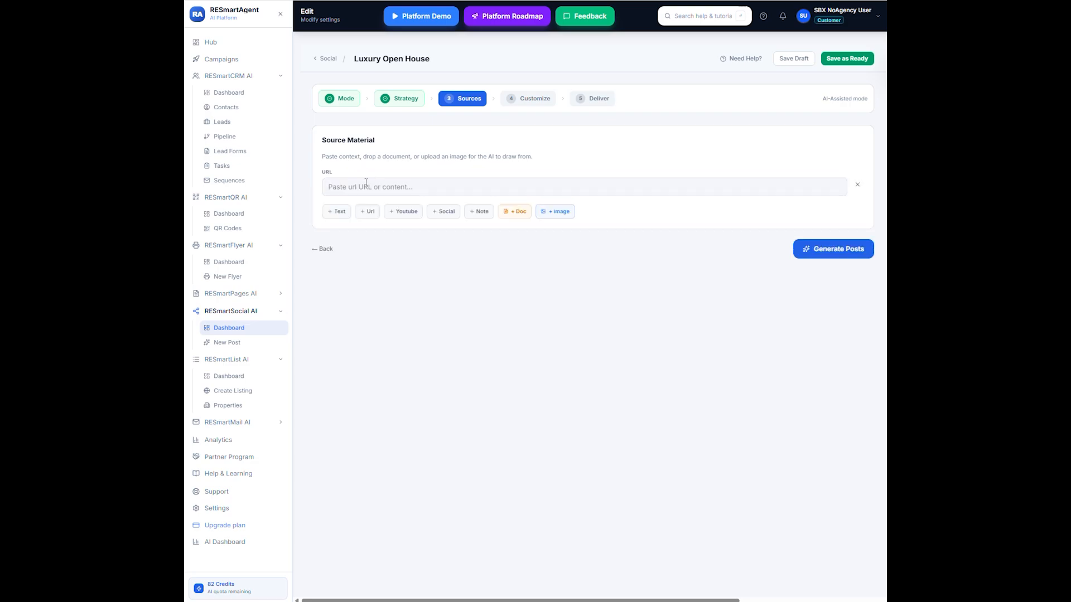
{"action": "left_click", "coordinate": [364, 185]}
{"action": "right_click", "coordinate": [364, 185]}
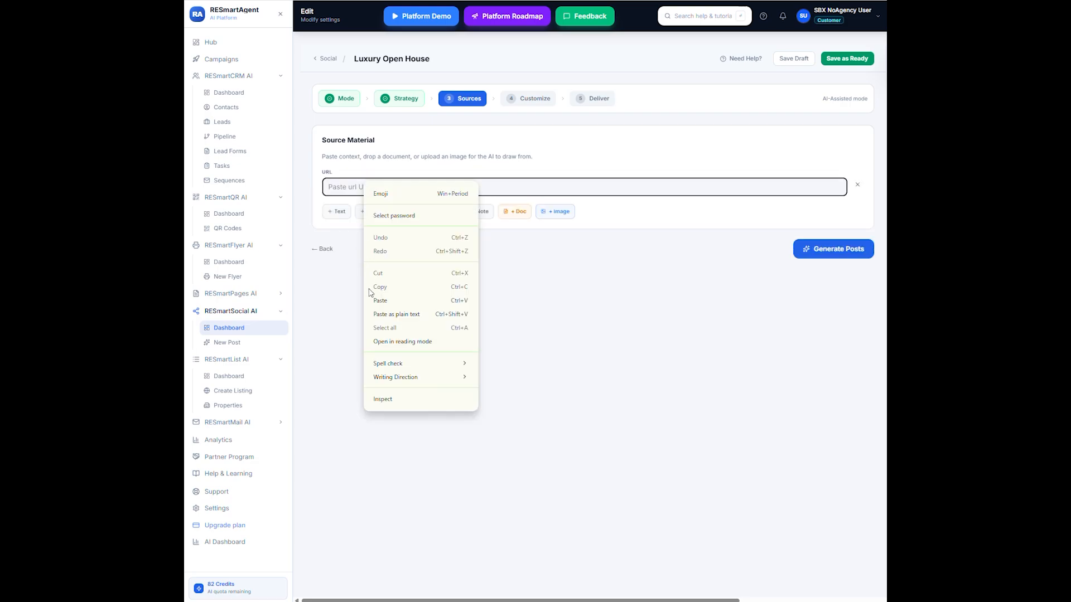
{"action": "left_click", "coordinate": [383, 300]}
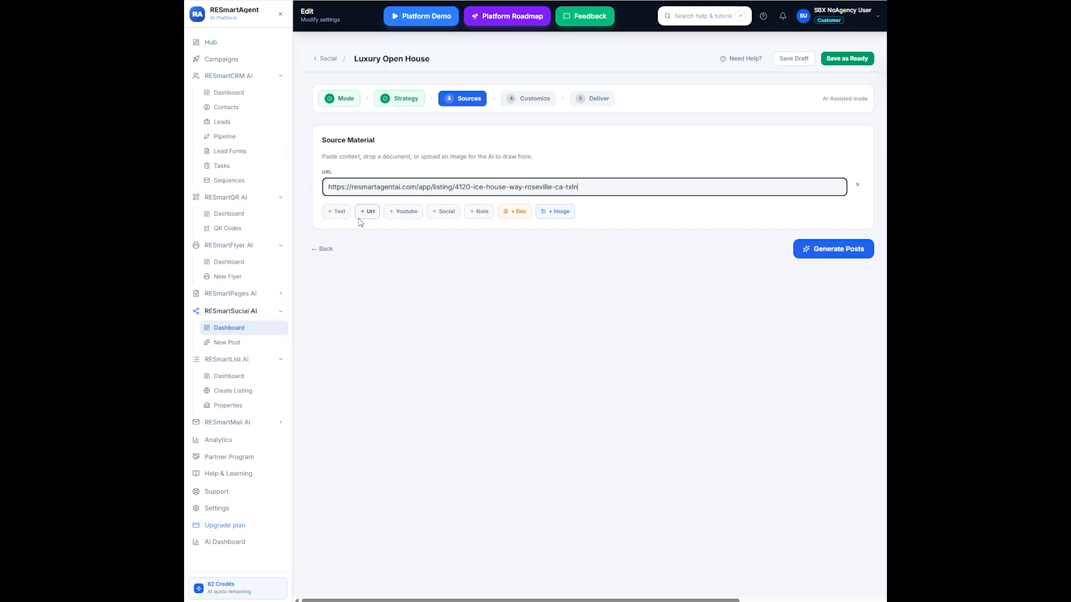
- Add a text source with the pasted property description, then generate the posts
{"action": "left_click", "coordinate": [334, 214]}
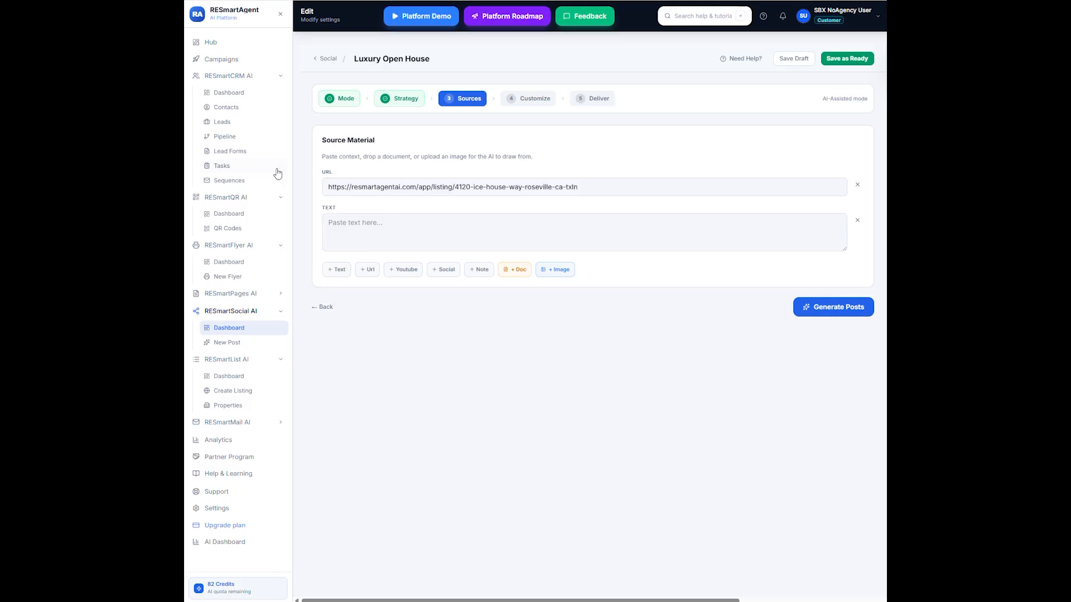
{"action": "right_click", "coordinate": [369, 222]}
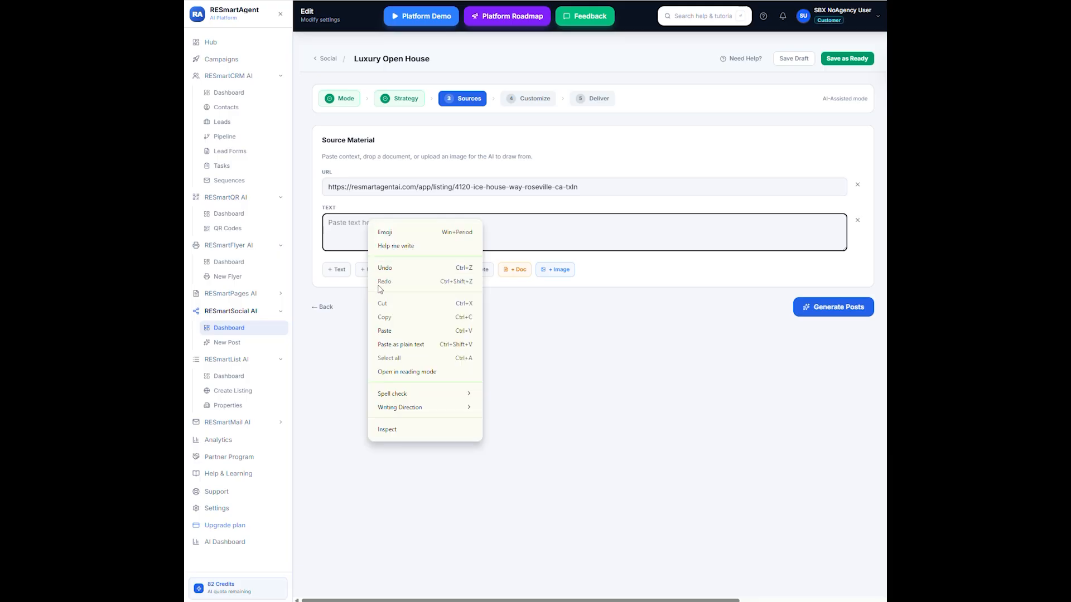
{"action": "left_click", "coordinate": [383, 331]}
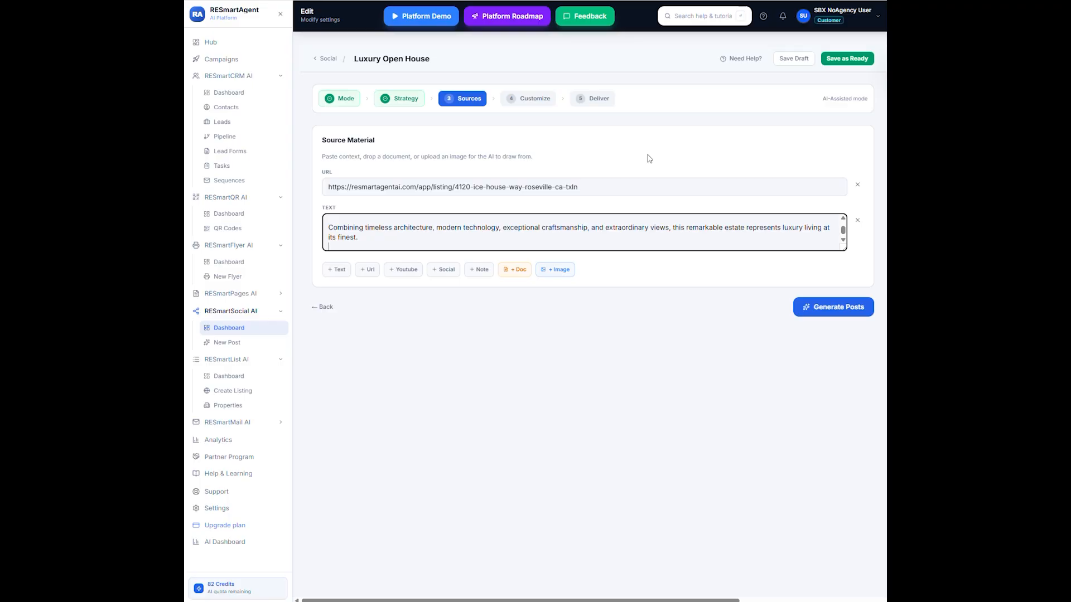
{"action": "left_click", "coordinate": [828, 306]}
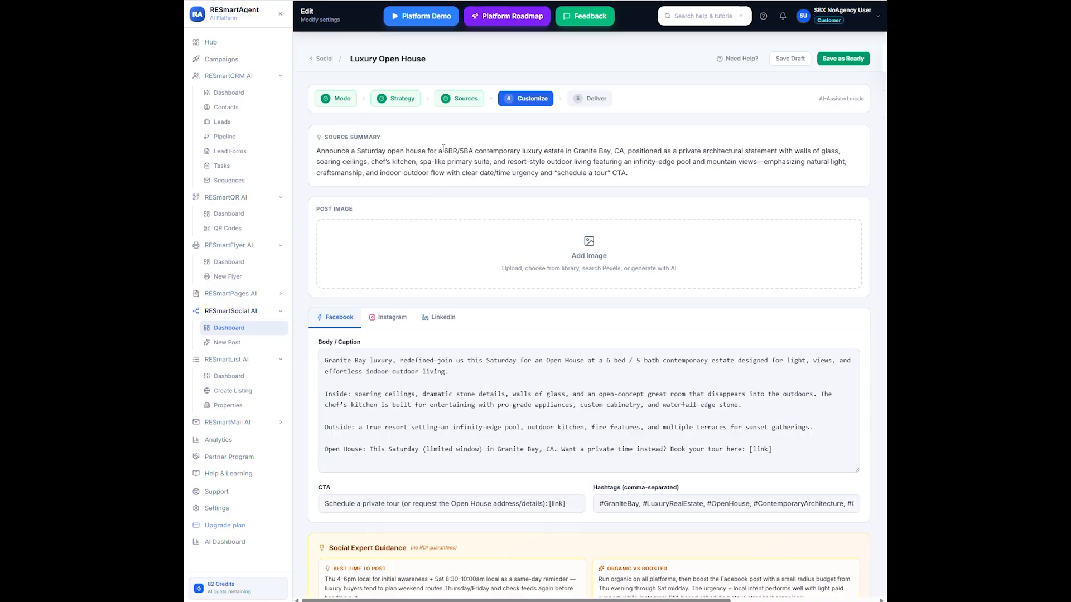
- Upload generated-image-6.png from the computer as the post image and use it
{"action": "left_click", "coordinate": [592, 257]}
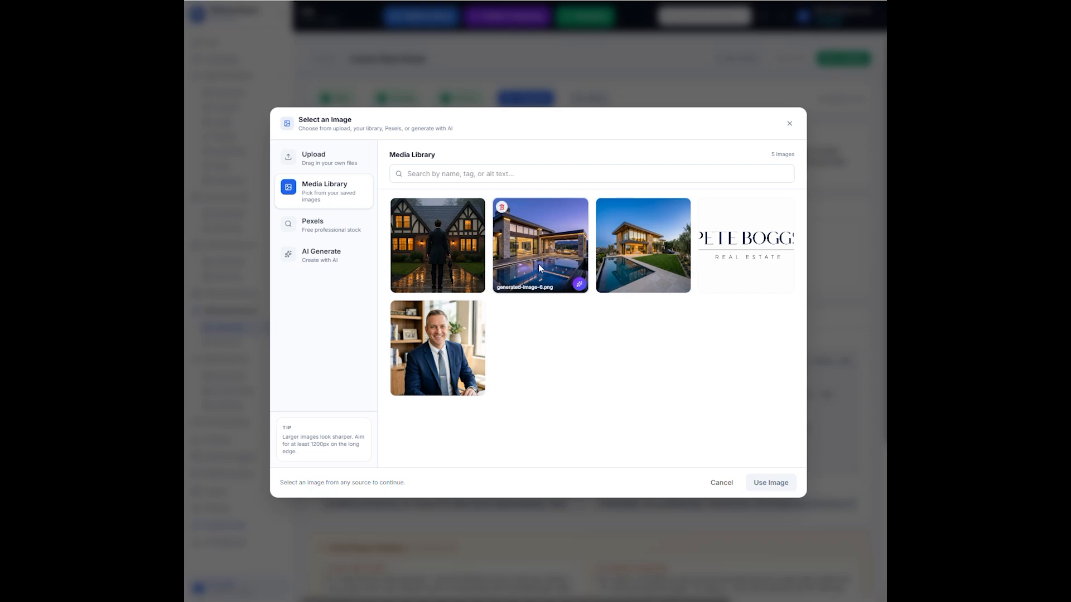
{"action": "left_click", "coordinate": [322, 161]}
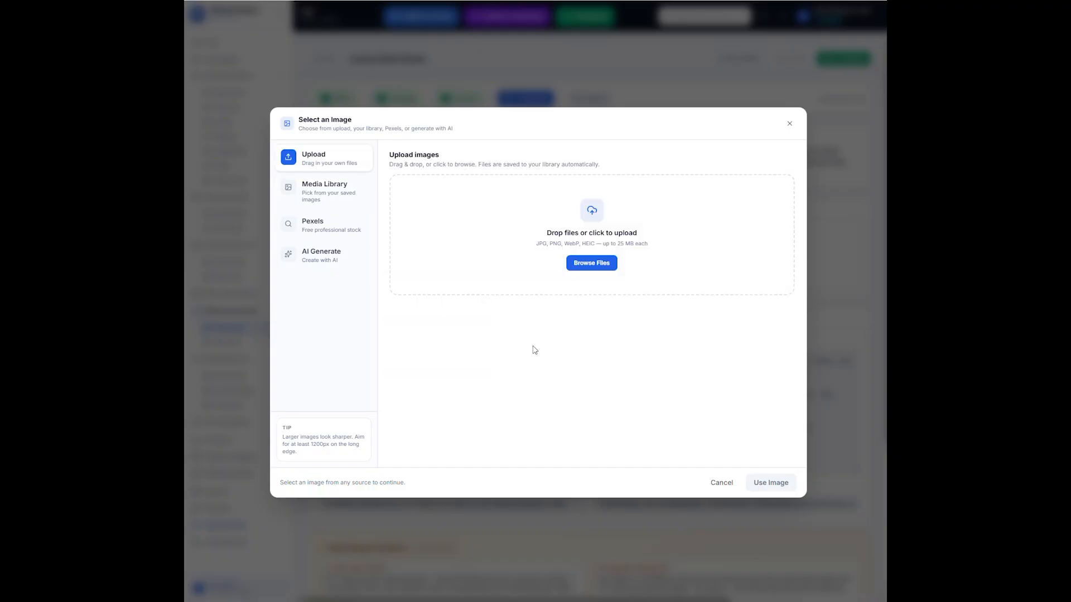
{"action": "left_click", "coordinate": [603, 271]}
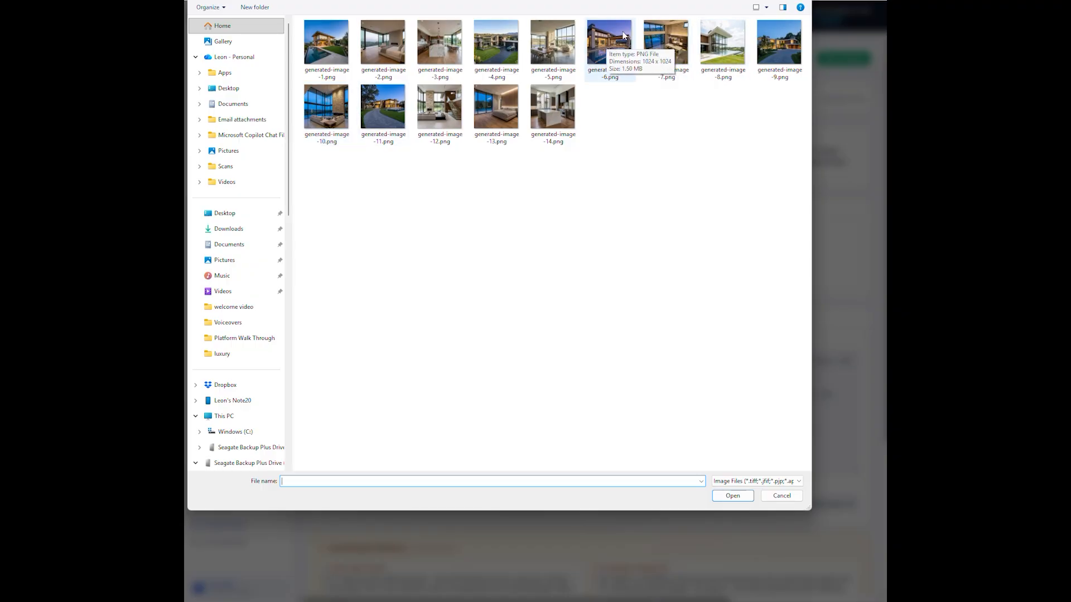
{"action": "left_click", "coordinate": [619, 52]}
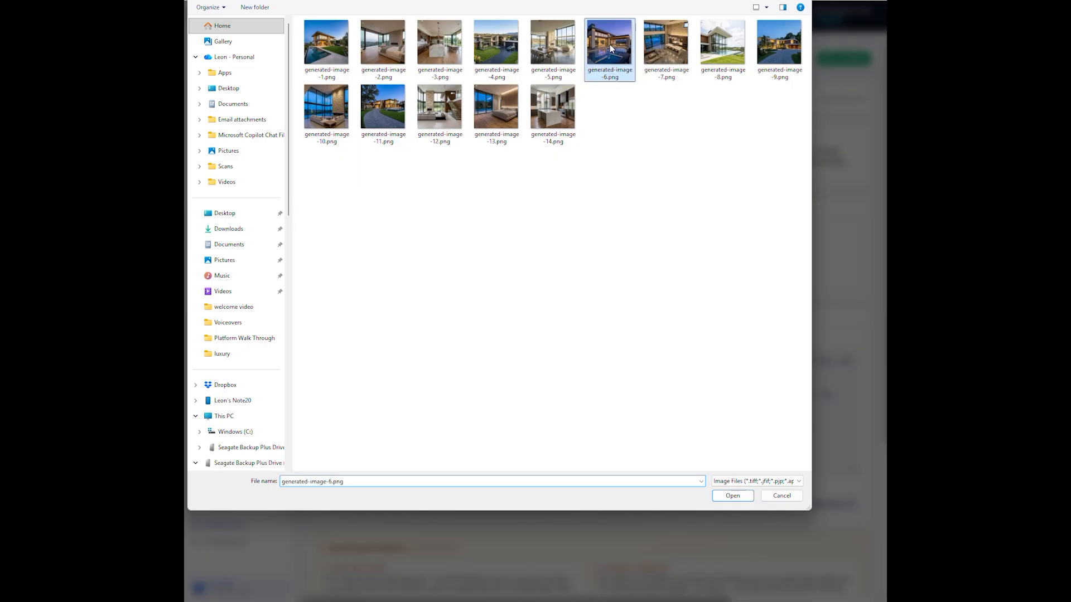
{"action": "left_click", "coordinate": [725, 496]}
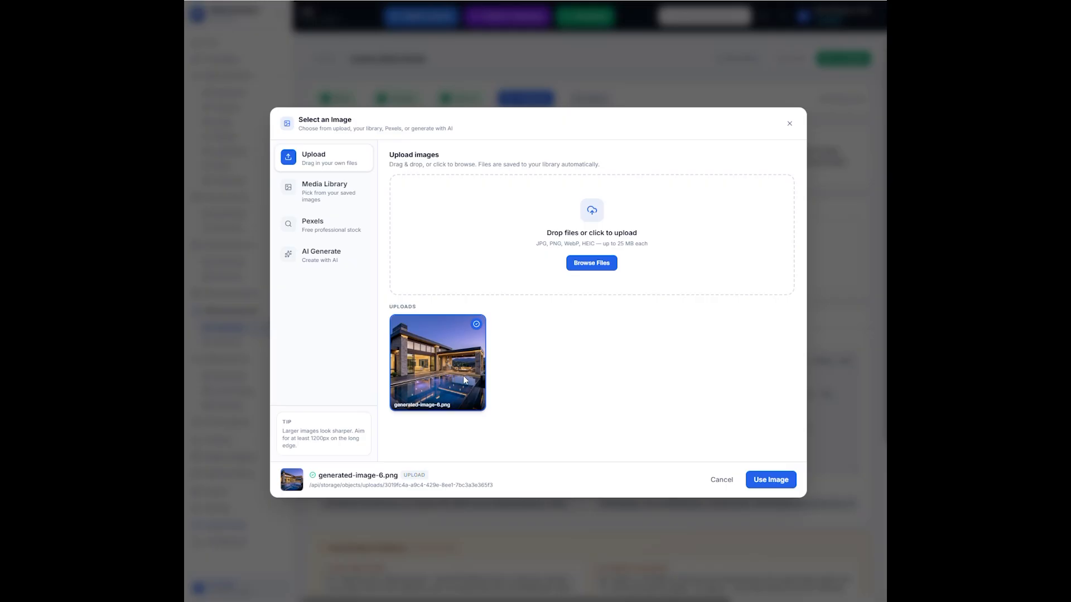
{"action": "left_click", "coordinate": [770, 479]}
{"action": "mouse_move", "coordinate": [632, 313]}
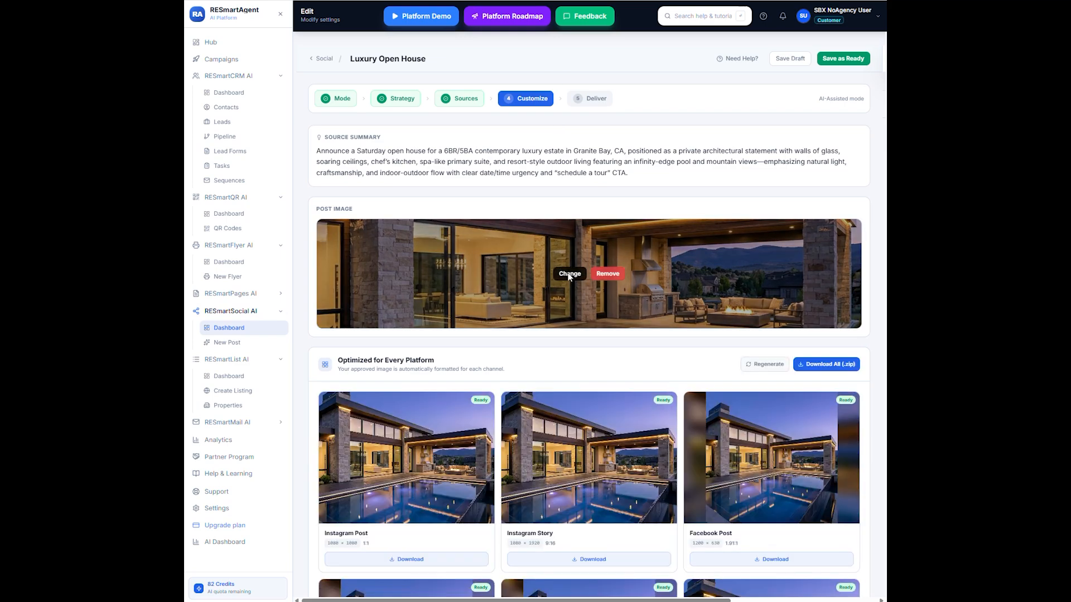
{"action": "scroll", "coordinate": [471, 360], "scroll_direction": "down", "scroll_amount": 2}
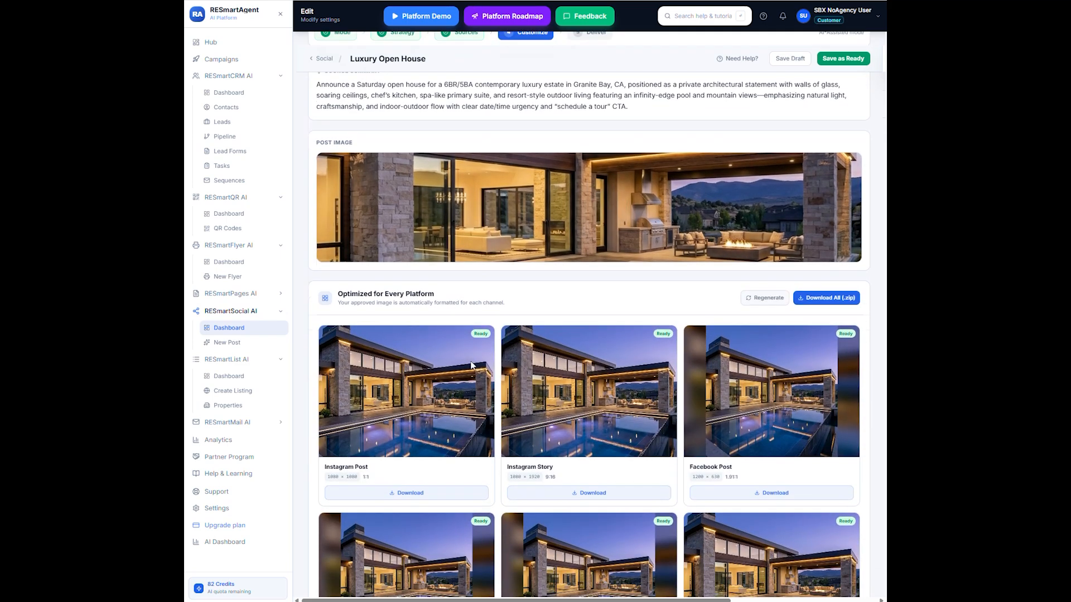
{"action": "scroll", "coordinate": [470, 360], "scroll_direction": "down", "scroll_amount": 1}
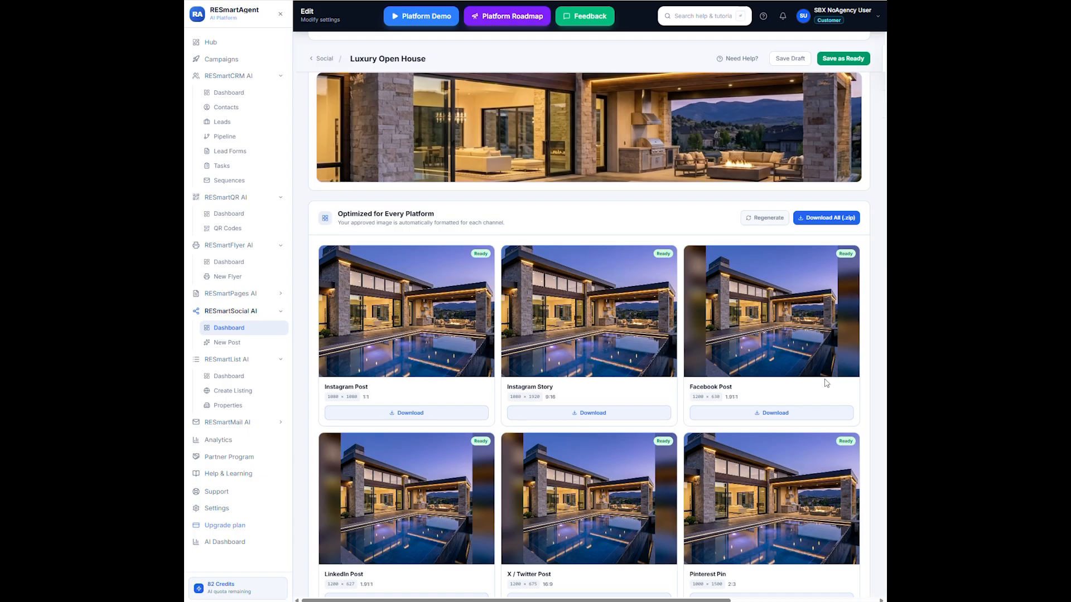
- Review the platform-optimized image variants, the Facebook caption, CTA, hashtags and the social expert guidance
{"action": "scroll", "coordinate": [826, 383], "scroll_direction": "down", "scroll_amount": 2}
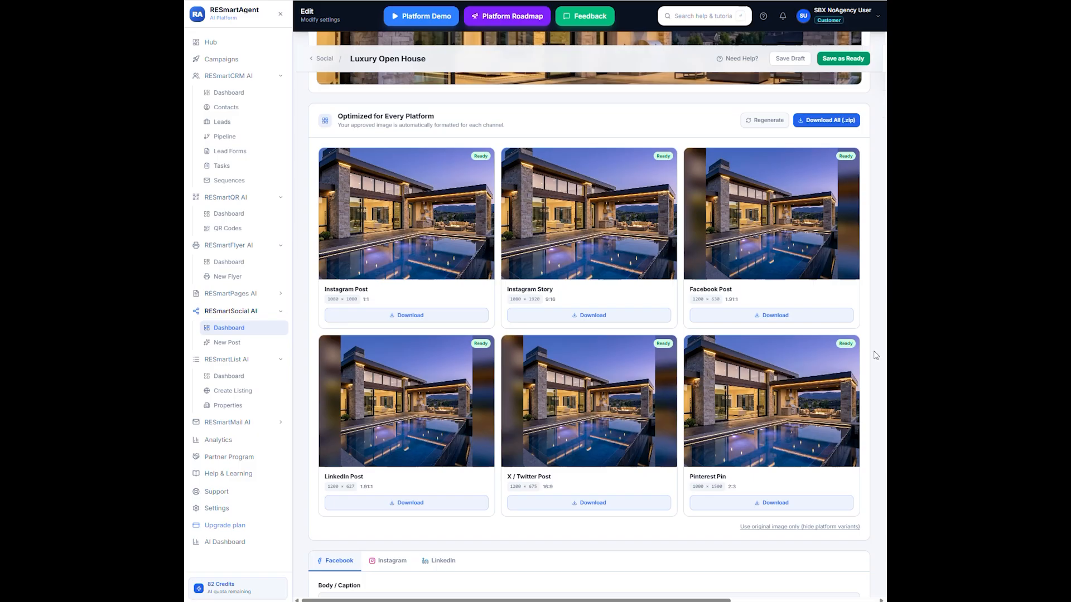
{"action": "scroll", "coordinate": [875, 355], "scroll_direction": "down", "scroll_amount": 6}
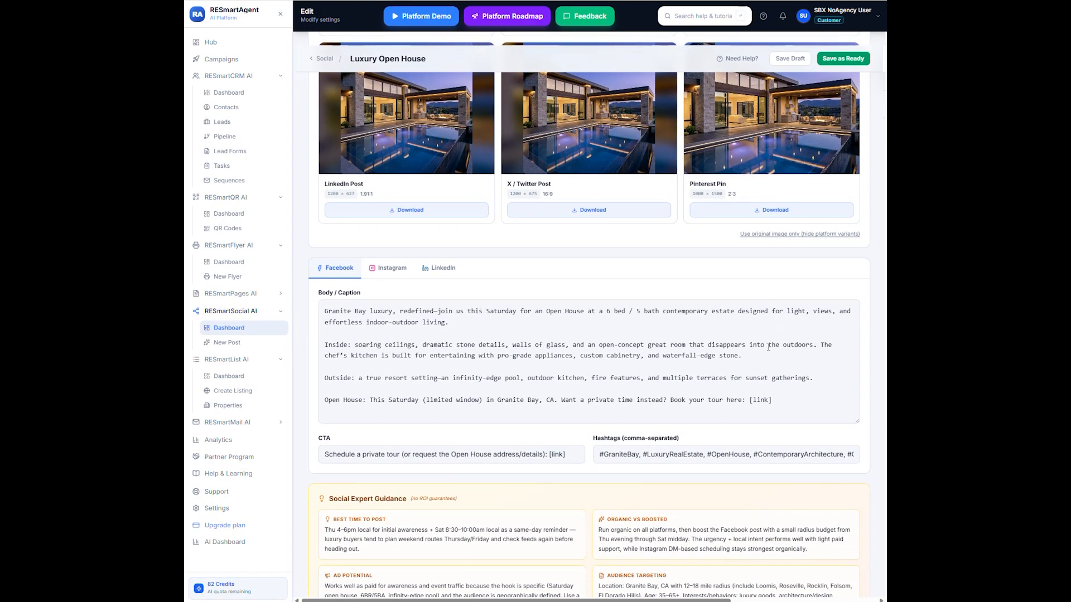
{"action": "scroll", "coordinate": [662, 219], "scroll_direction": "up", "scroll_amount": 4}
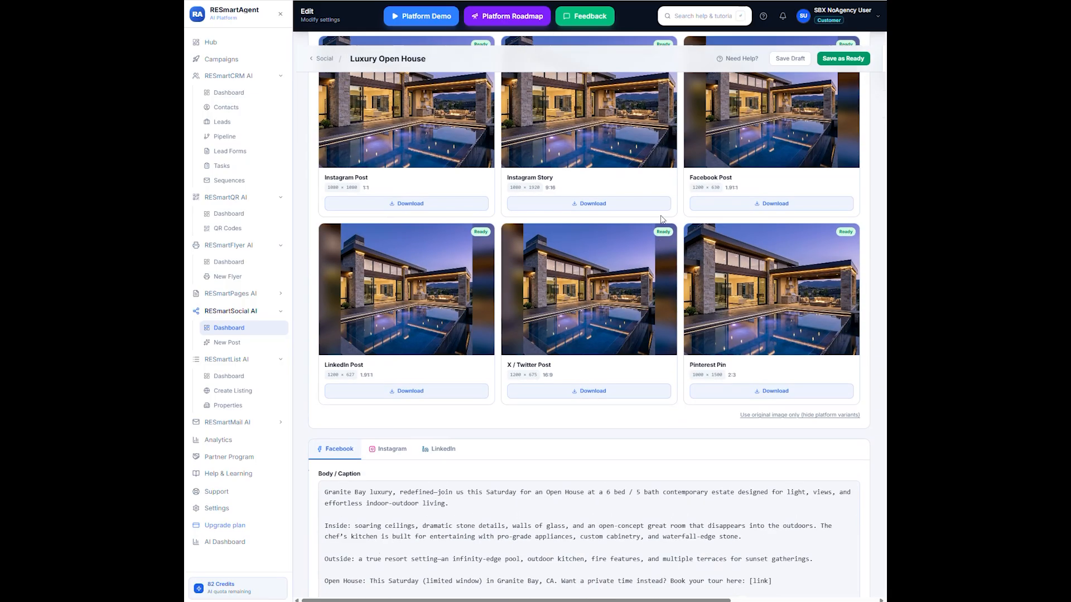
{"action": "scroll", "coordinate": [662, 219], "scroll_direction": "up", "scroll_amount": 2}
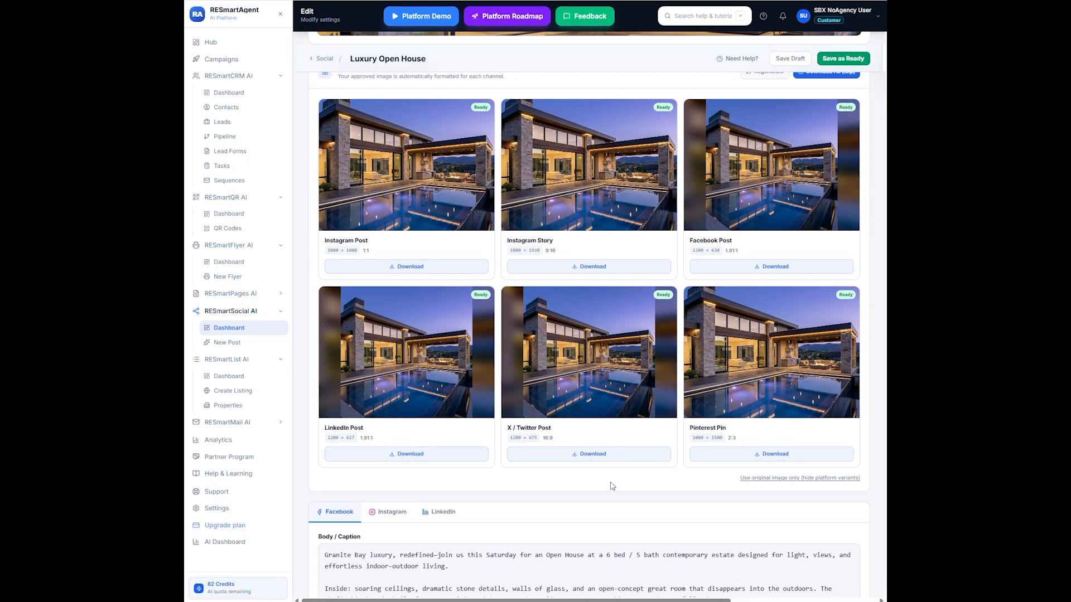
{"action": "scroll", "coordinate": [653, 364], "scroll_direction": "down", "scroll_amount": 8}
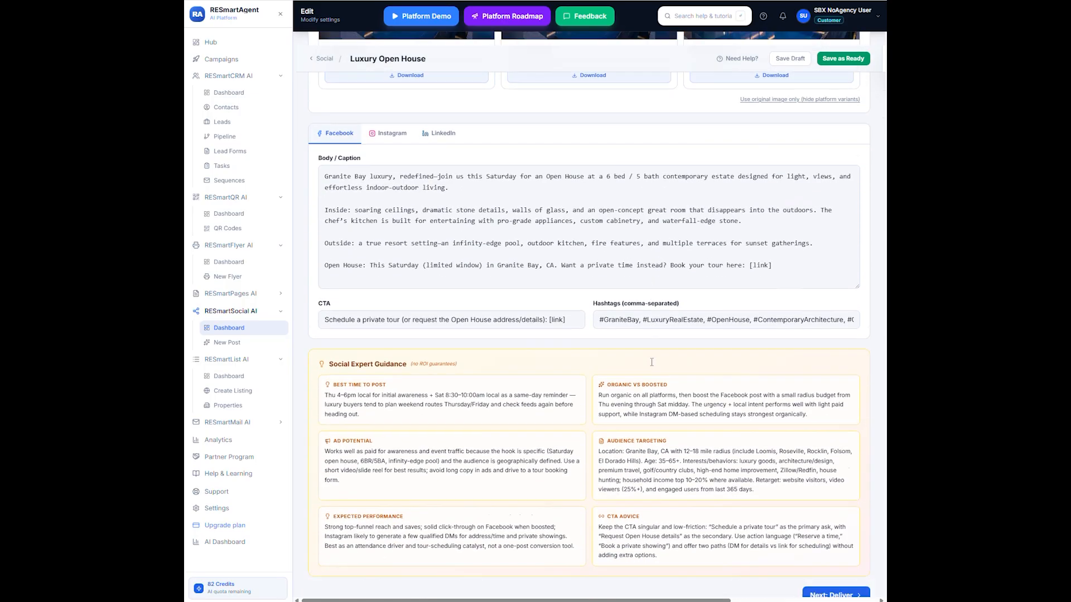
{"action": "scroll", "coordinate": [651, 363], "scroll_direction": "down", "scroll_amount": 1}
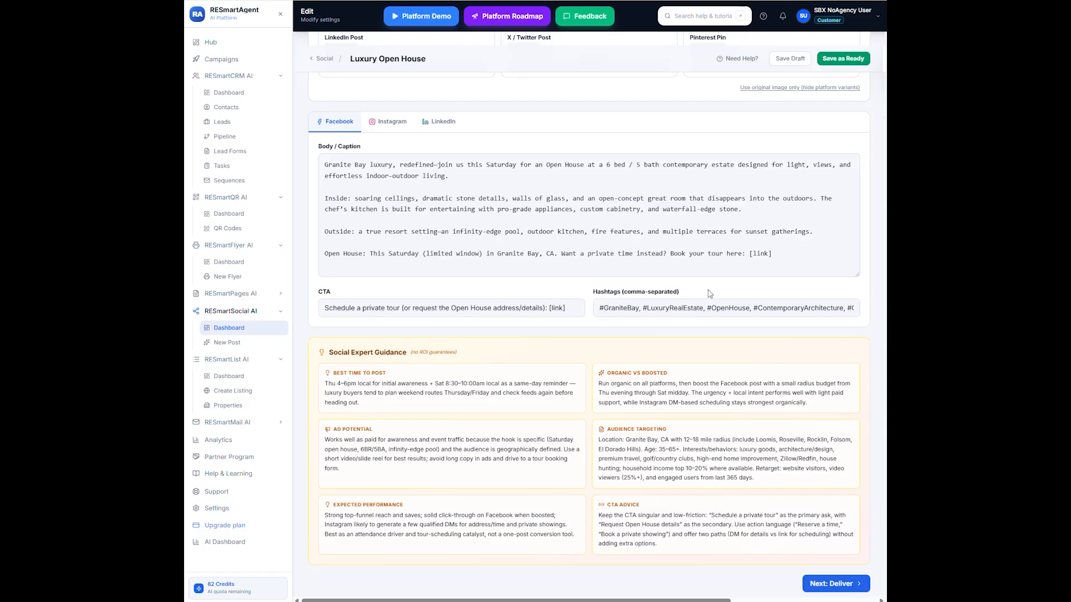
- Review the Instagram and LinkedIn post drafts, then proceed to the Deliver stage
{"action": "left_click", "coordinate": [387, 124]}
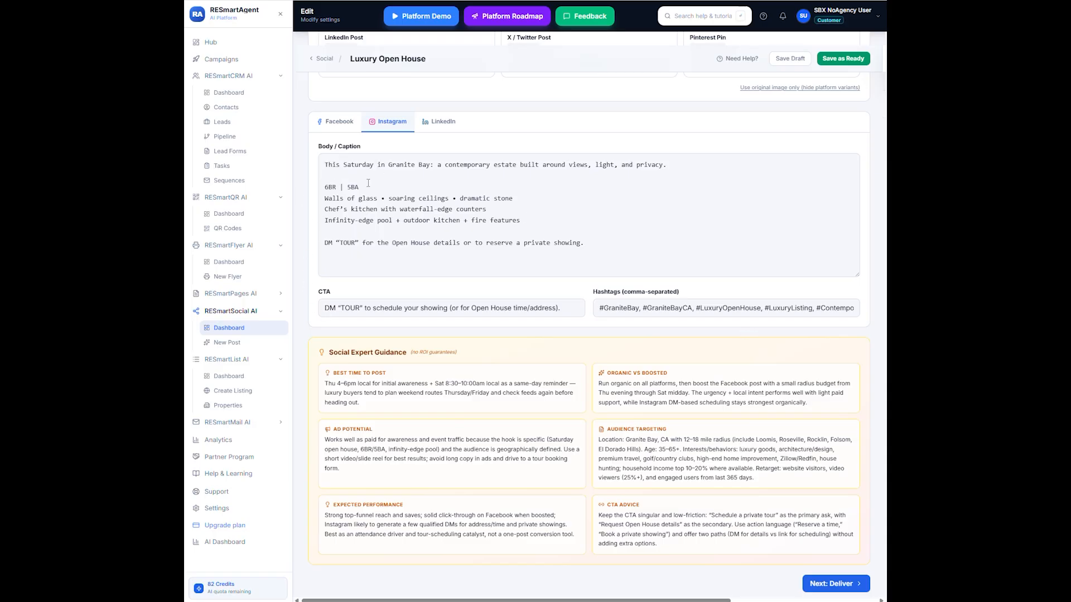
{"action": "left_click", "coordinate": [442, 121]}
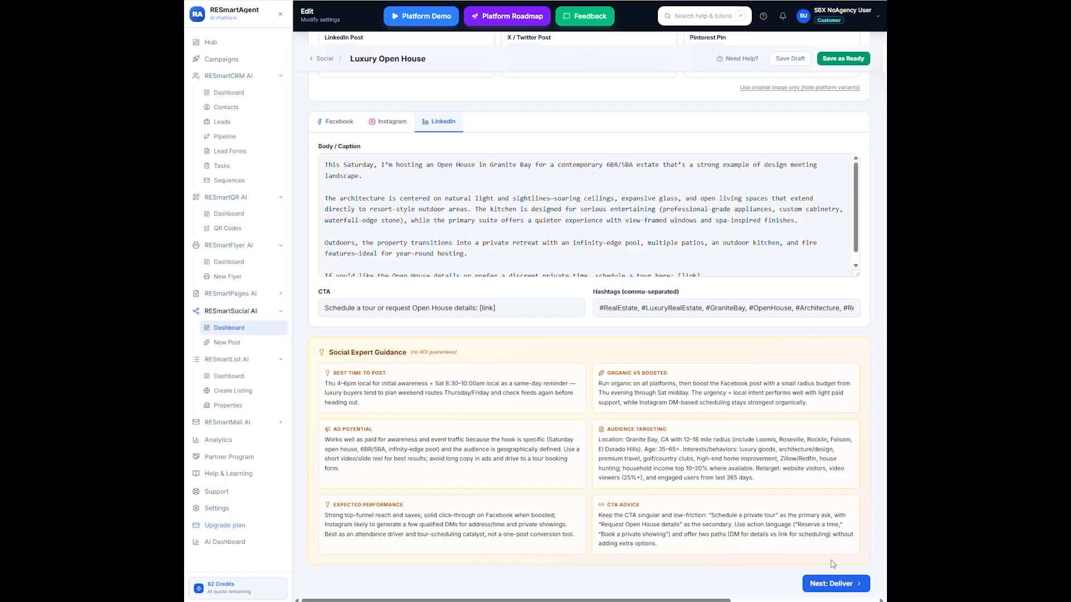
{"action": "left_click", "coordinate": [834, 584]}
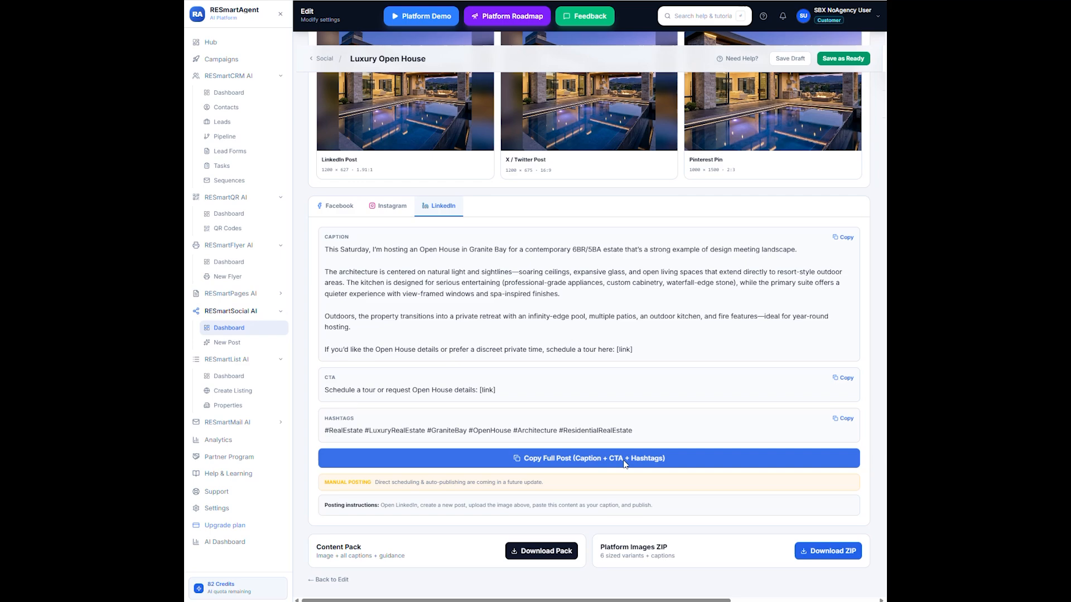
- Open the Facebook post in the delivery view and review its caption and platform image variants
{"action": "left_click", "coordinate": [339, 206]}
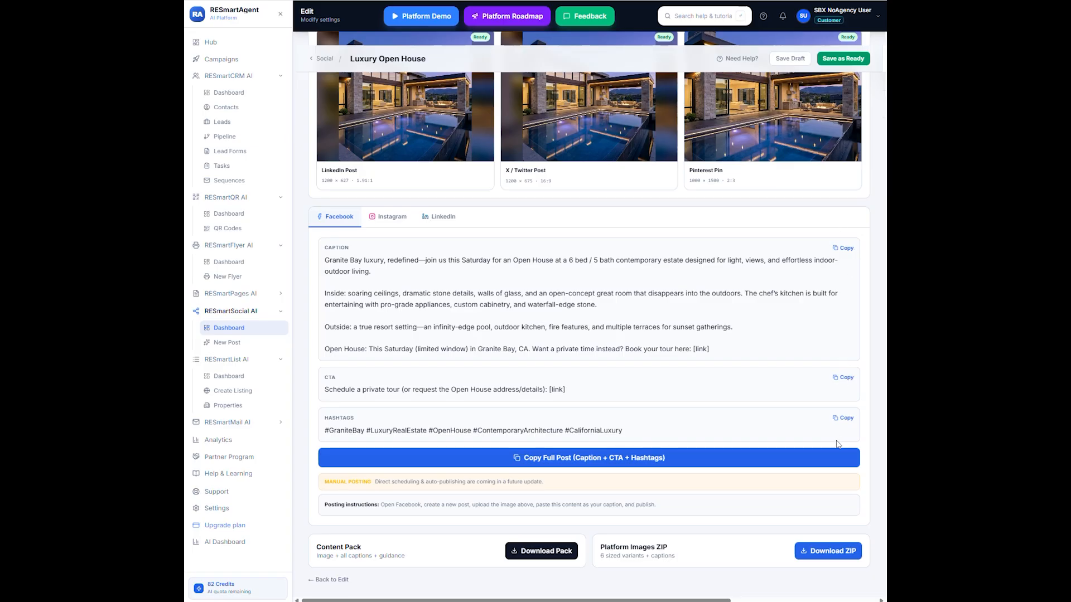
{"action": "scroll", "coordinate": [857, 352], "scroll_direction": "up", "scroll_amount": 5}
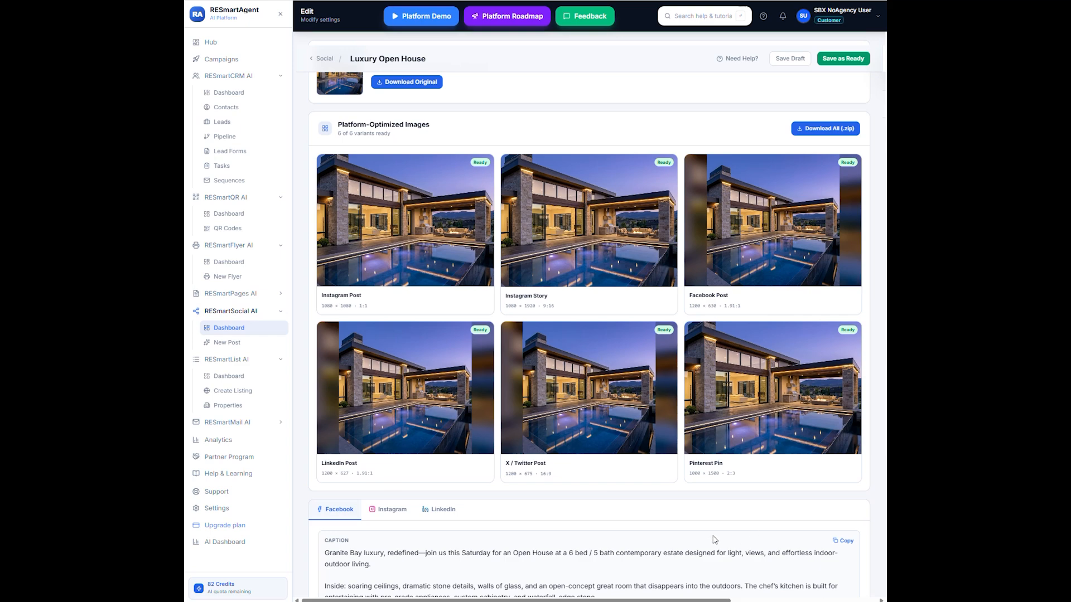
{"action": "scroll", "coordinate": [714, 538], "scroll_direction": "down", "scroll_amount": 2}
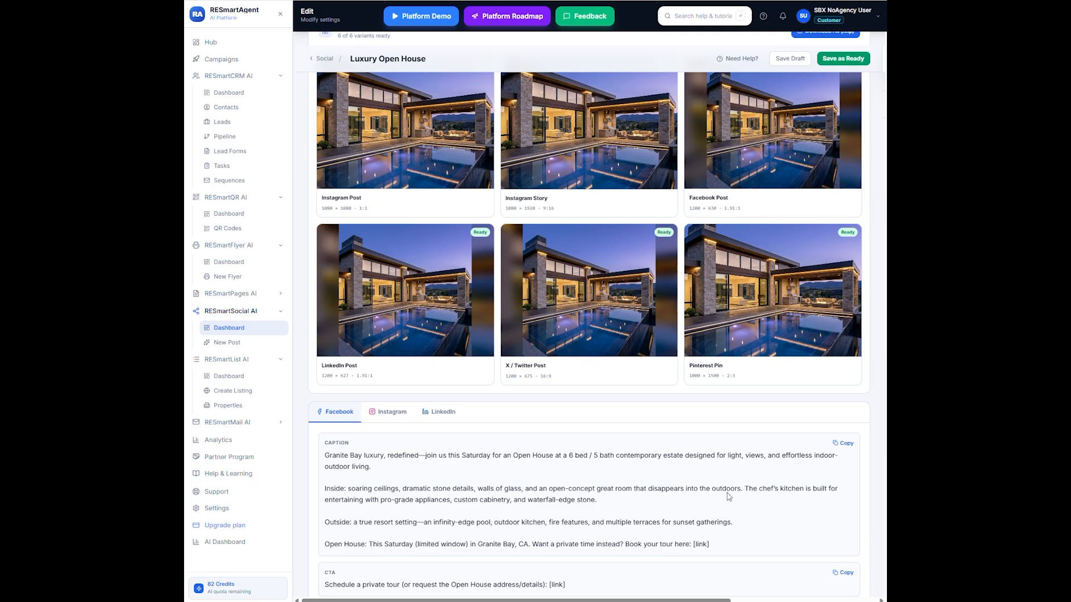